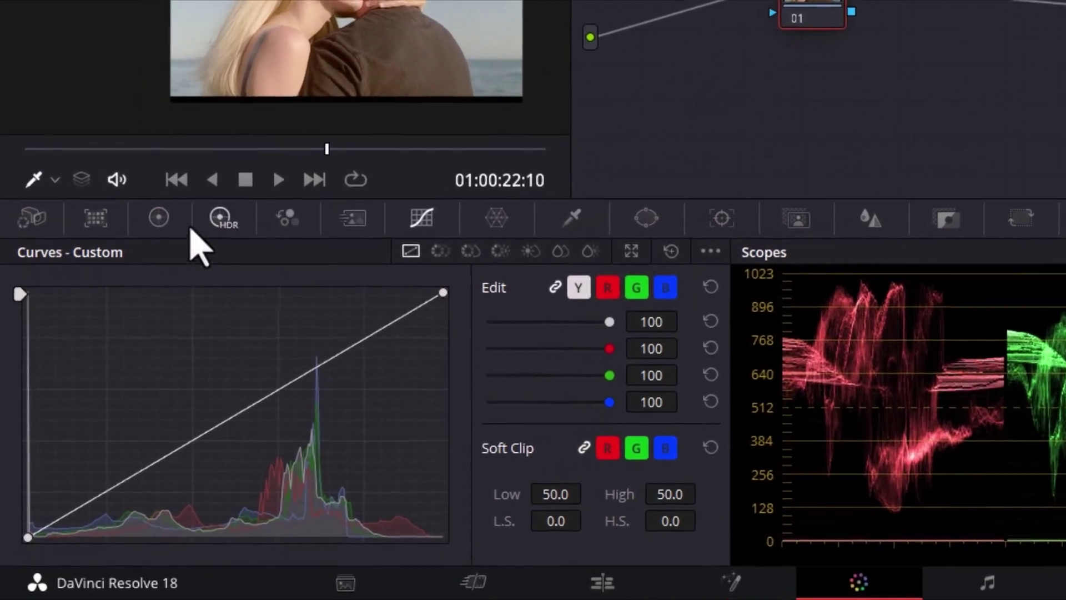
Step: Shape a contrast S-curve on node 01's luma curve and add serial node 02 after it
left_click(116, 321)
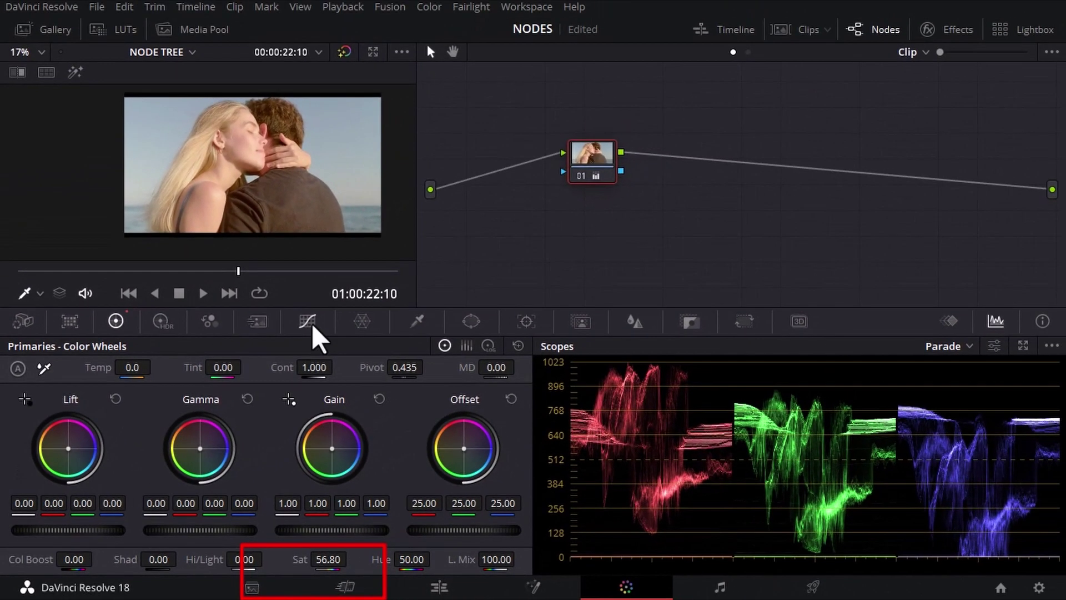
left_click(424, 215)
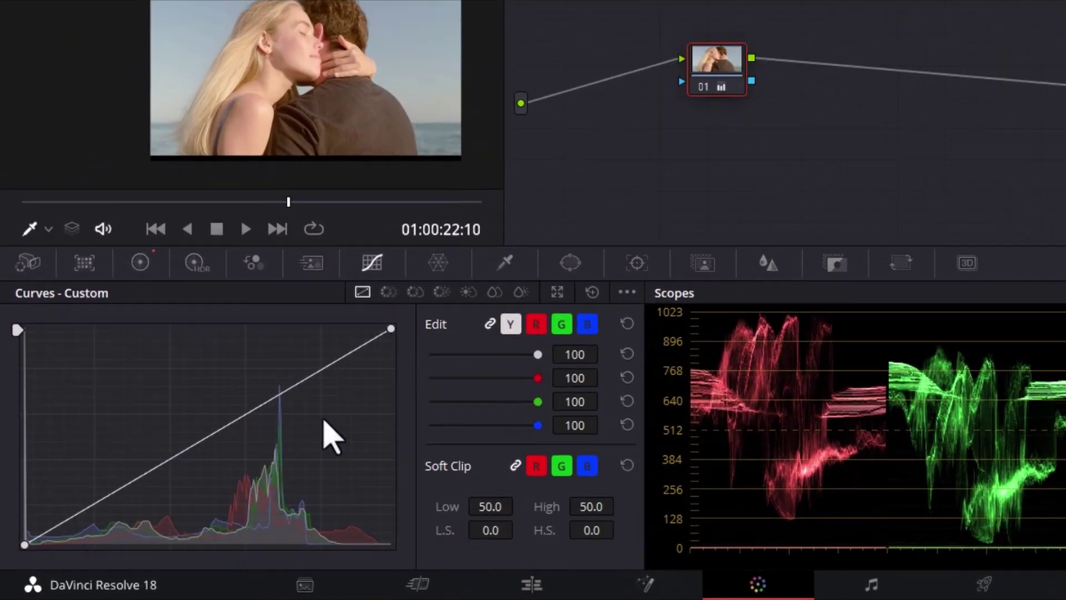
left_click(118, 496)
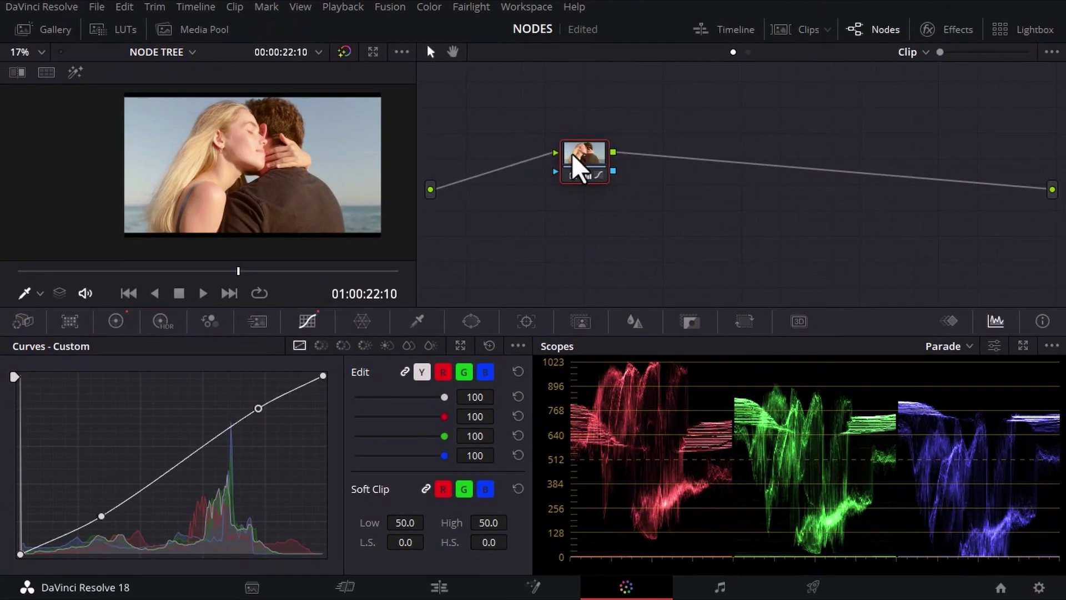
key("alt+s")
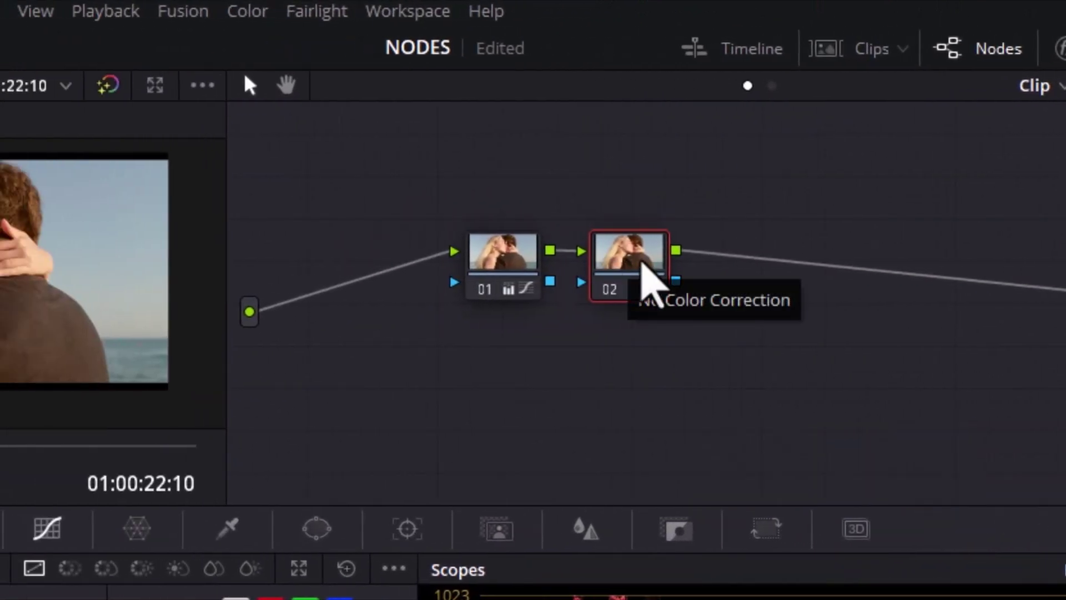
Step: Label node 01 'correction' and node 02 'lut'
left_click(516, 257)
type("correction")
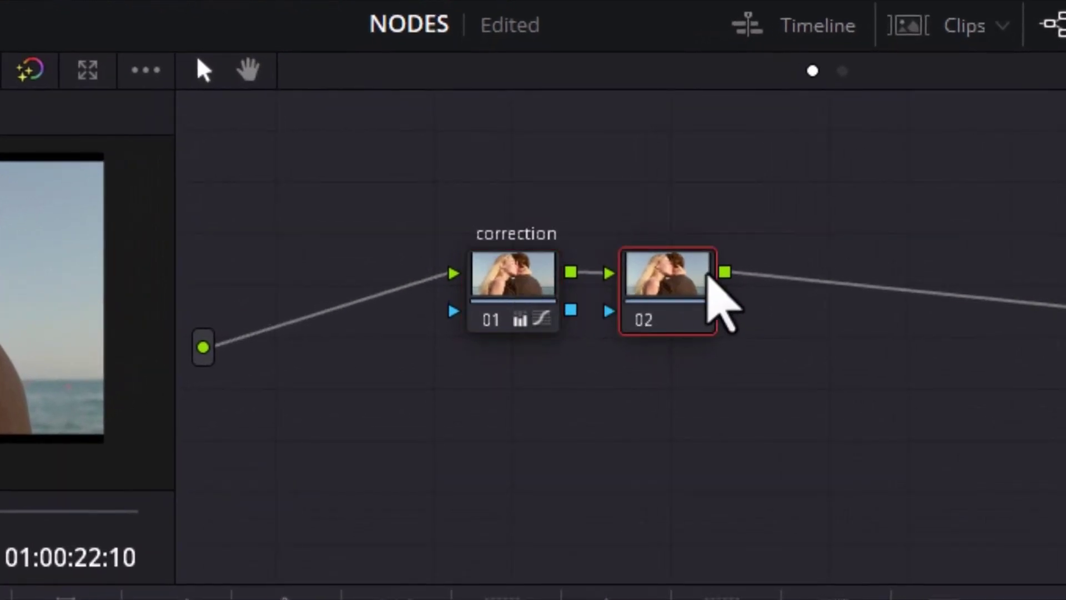
left_click(709, 277)
type("lut")
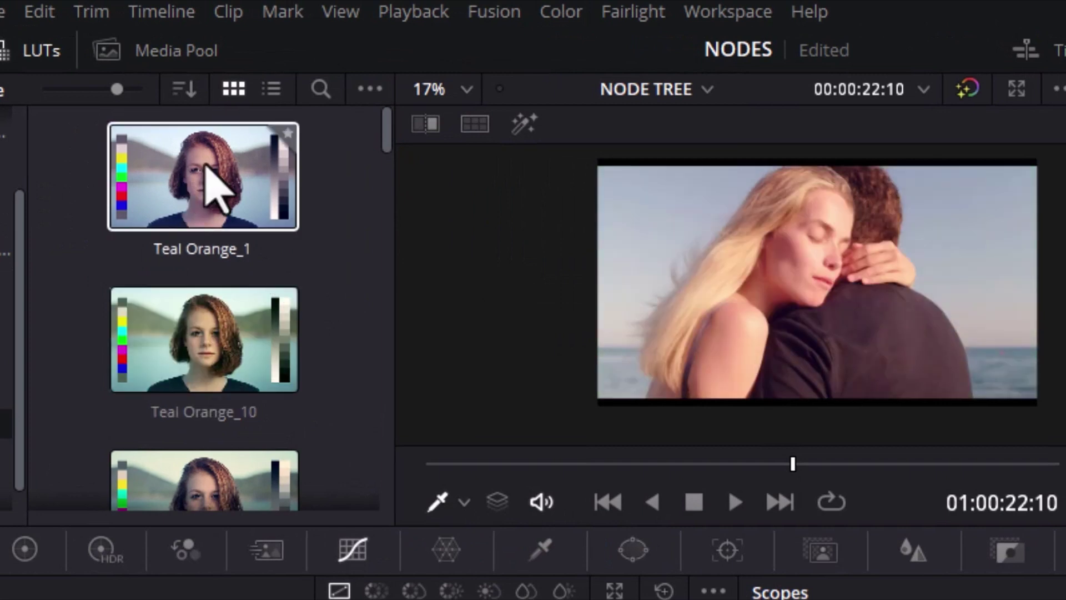
Step: Browse the LUTs panel and select the lut node
scroll(255, 314, "down", 2)
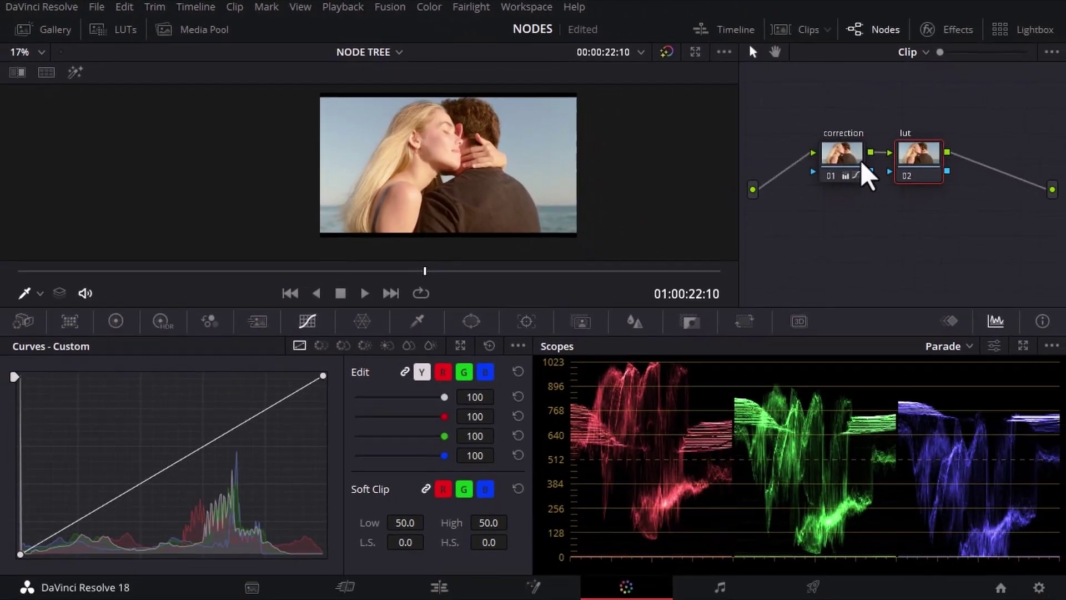
mouse_move(845, 154)
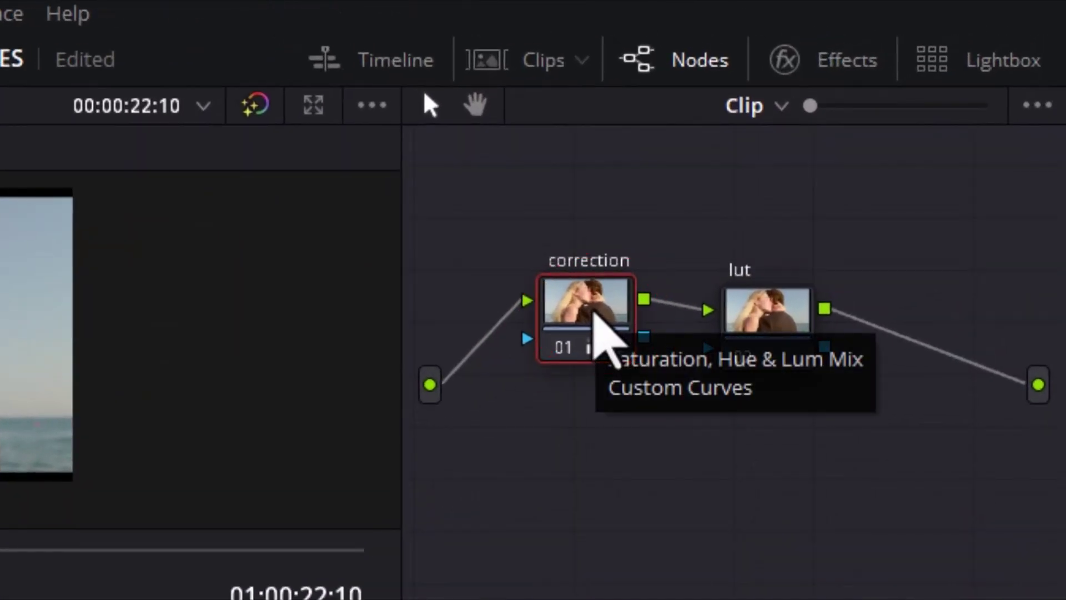
left_click(747, 311)
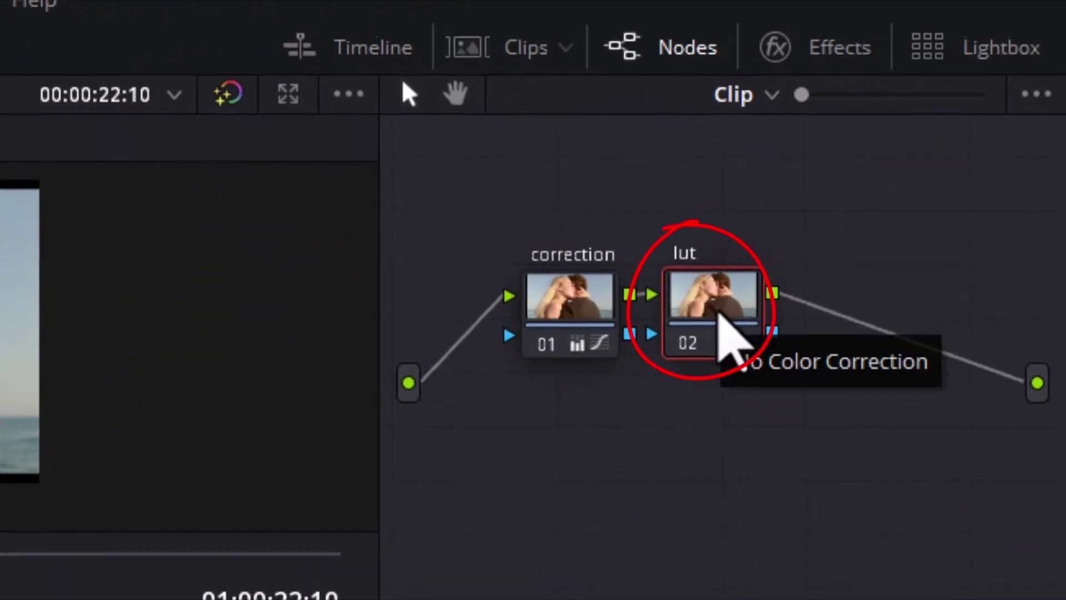
Step: Add serial node 03 and parallel node 04 after lut, run Cleanup Node Graph, select node 03
key("alt+s")
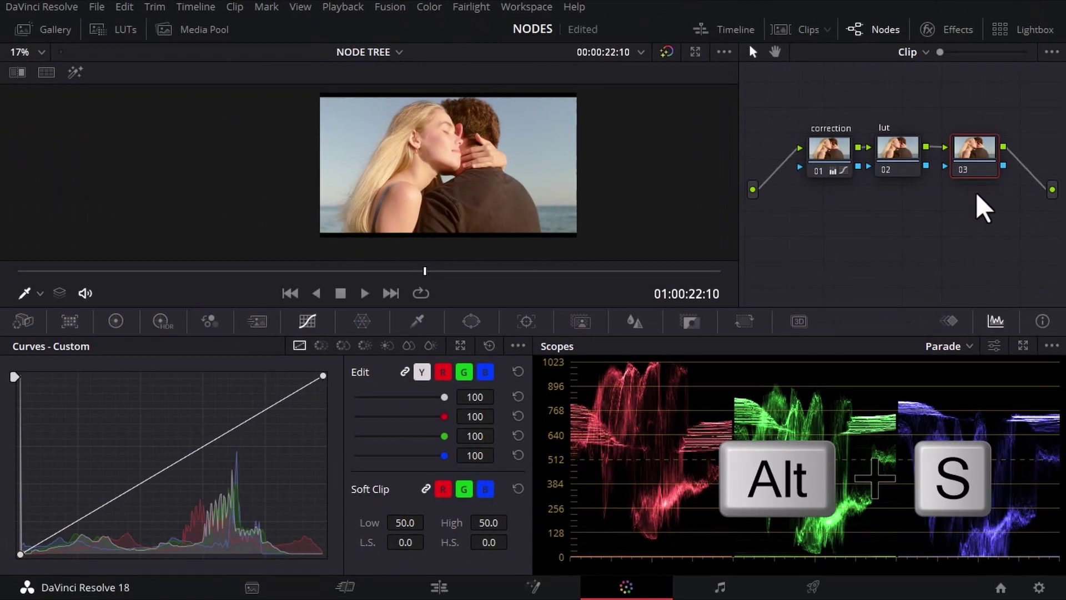
key("alt+p")
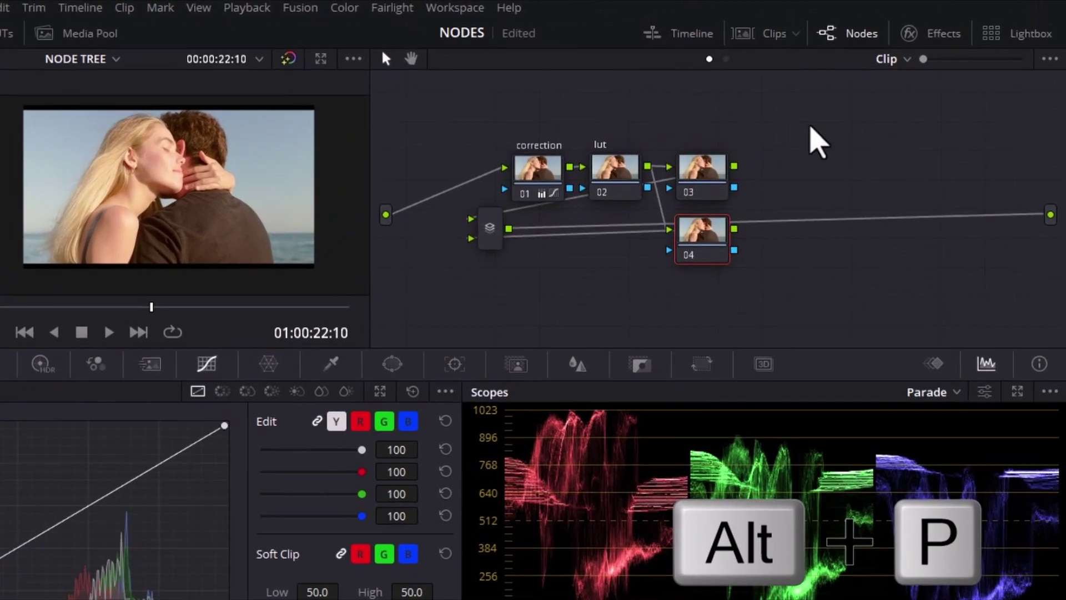
right_click(811, 127)
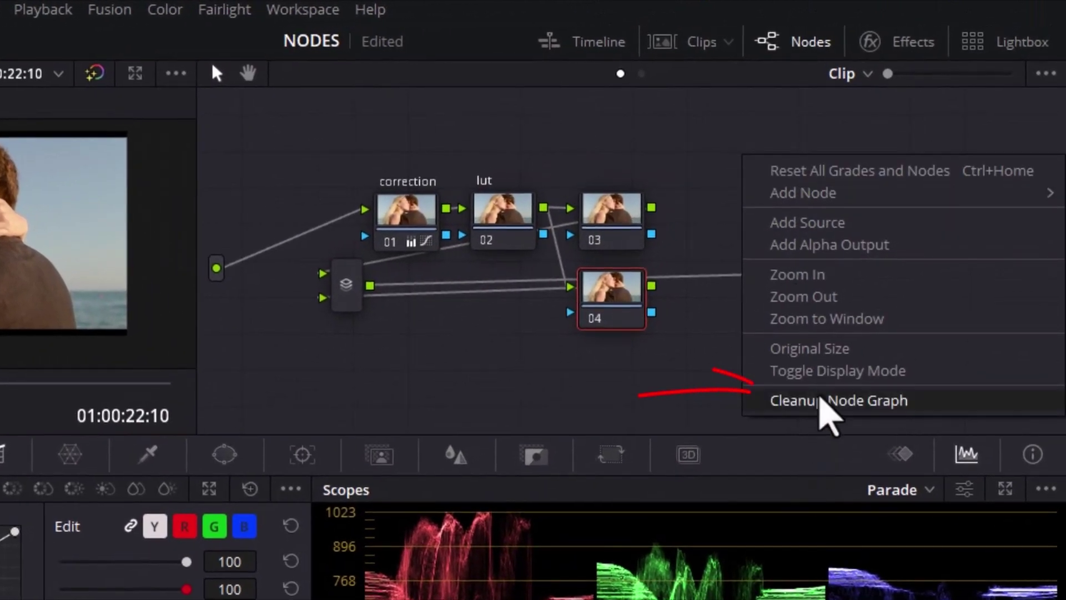
left_click(821, 410)
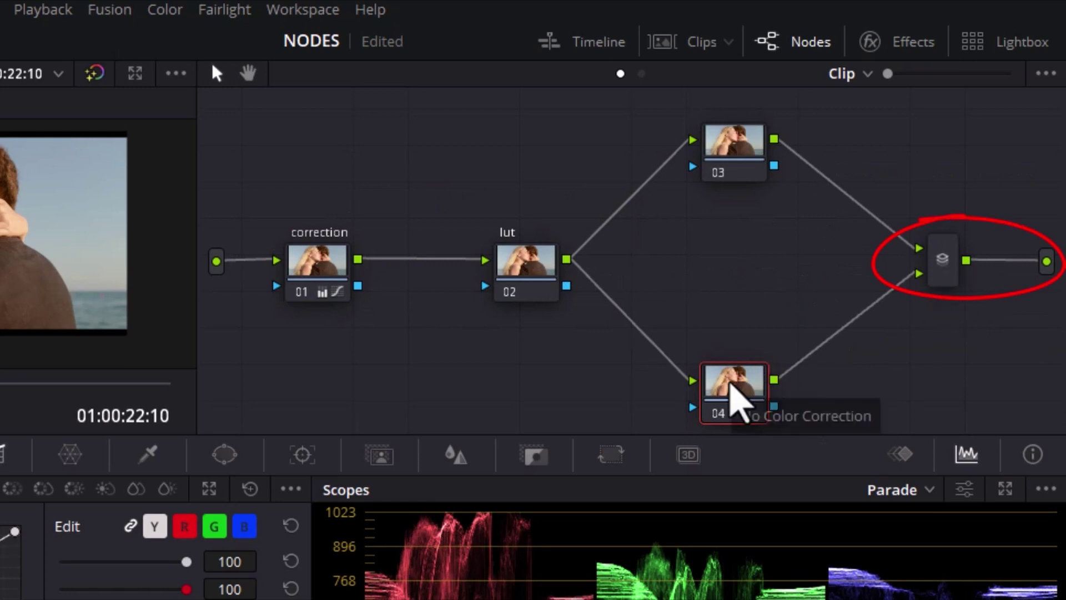
left_click(689, 166)
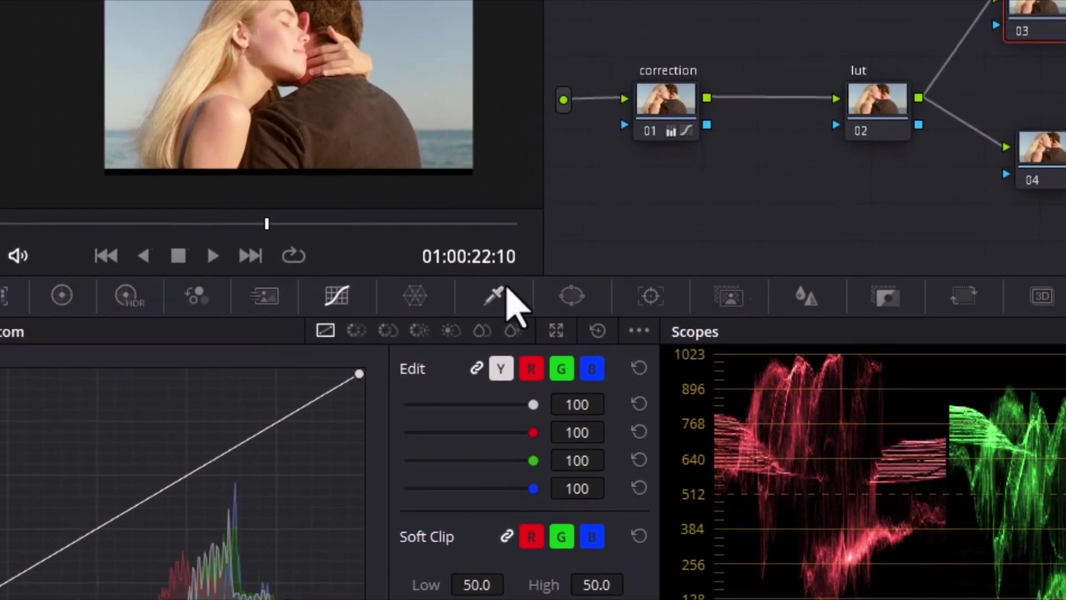
Step: Isolate the sky on node 03 with the HSL qualifier eyedropper and grade it in Primaries
left_click(503, 294)
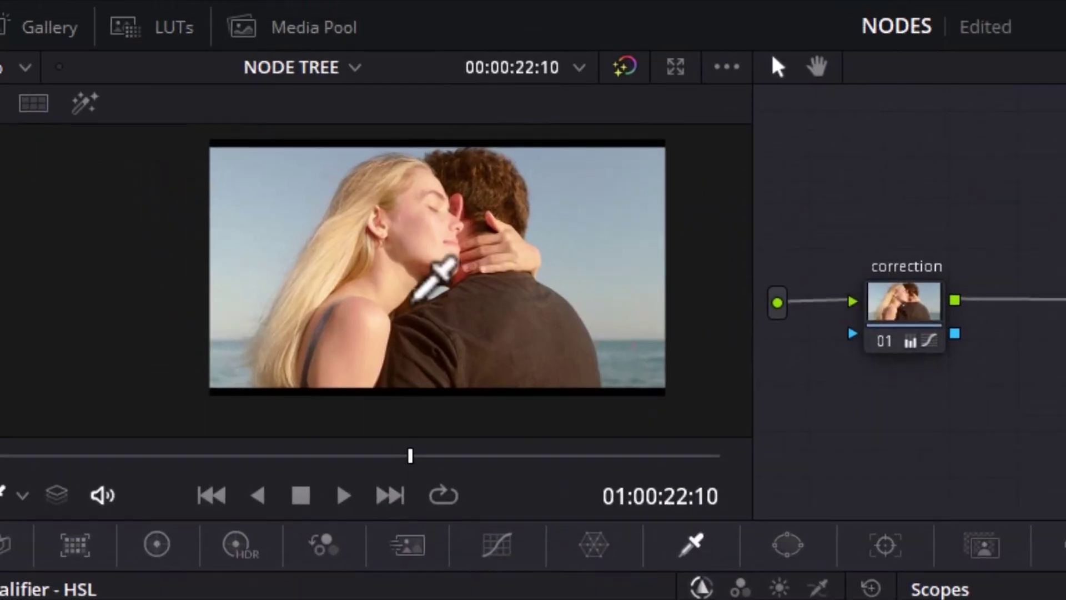
left_click(285, 188)
left_click(84, 104)
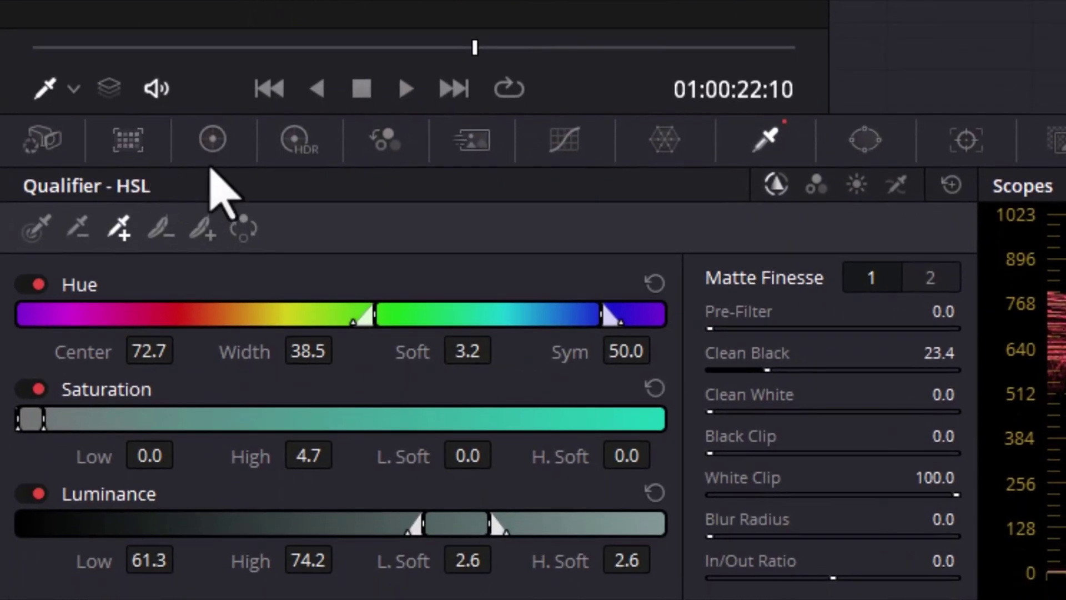
left_click(176, 572)
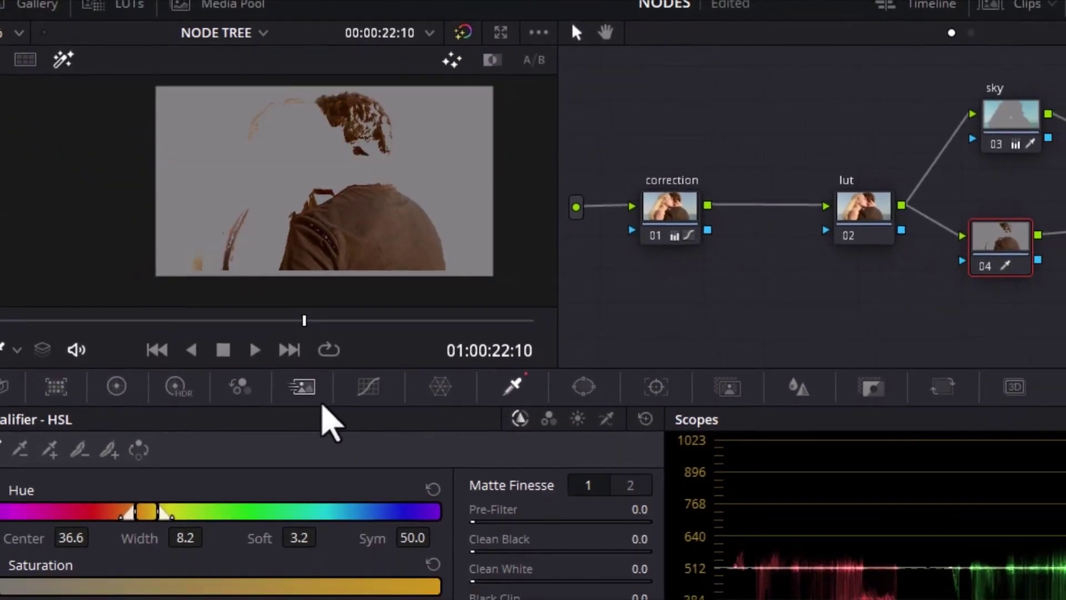
Step: Pull node 04's curve down to darken the qualified shadows and turn off the highlight preview
left_click(307, 321)
left_click_drag(120, 496, 120, 510)
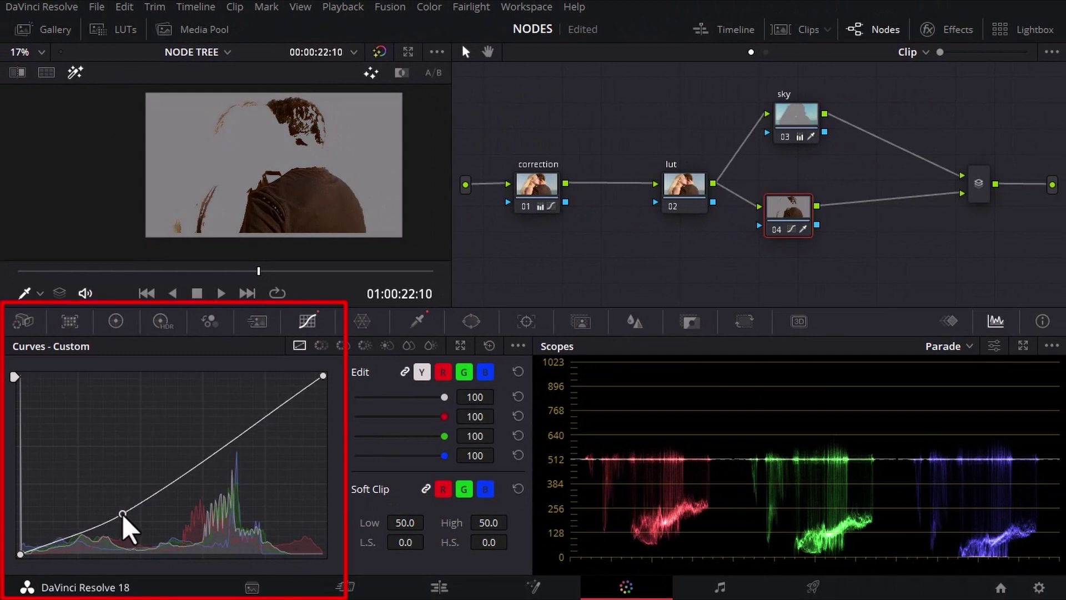
left_click(75, 72)
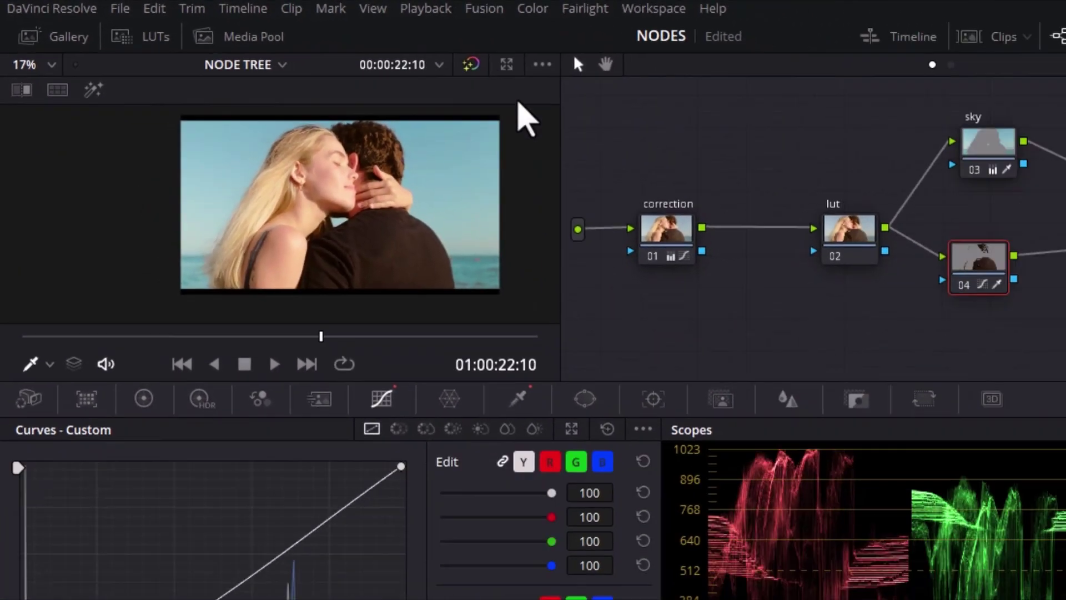
Step: Add a serial skin node after the mixer and open its qualifier
key("alt+s")
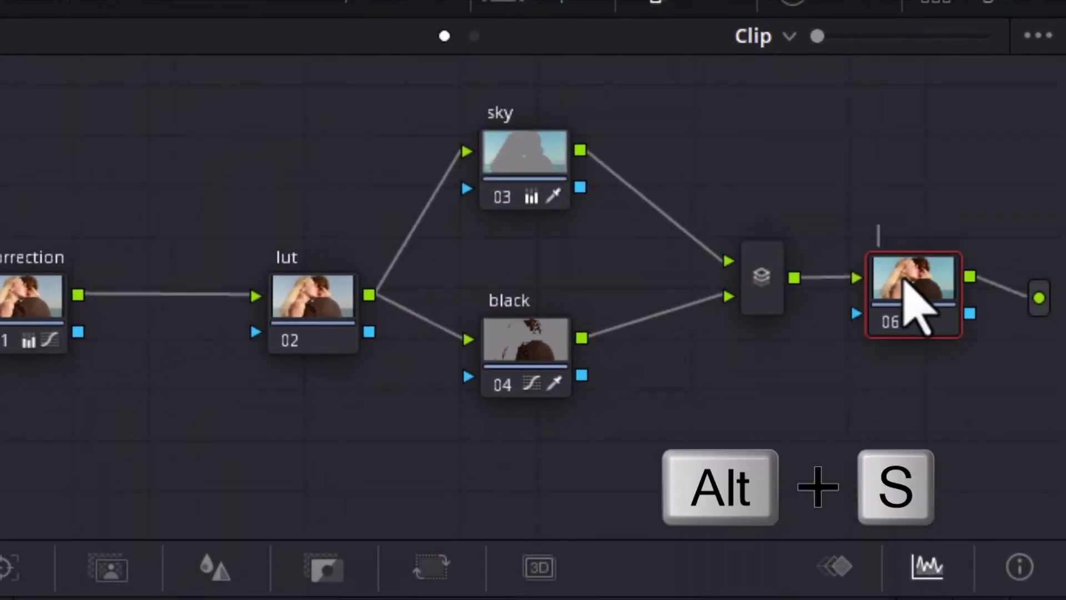
type("s")
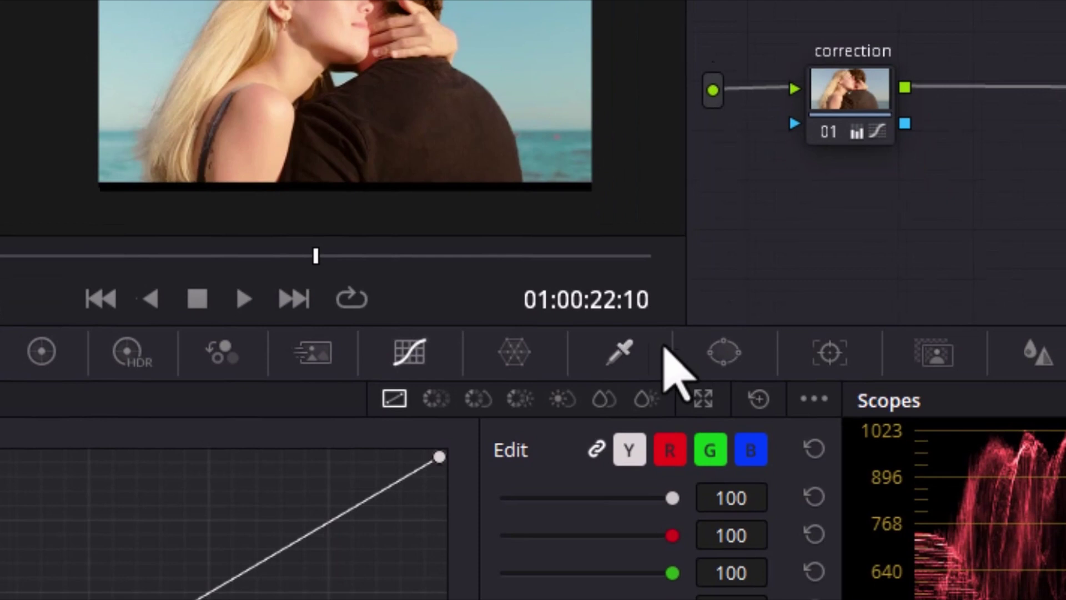
left_click(777, 581)
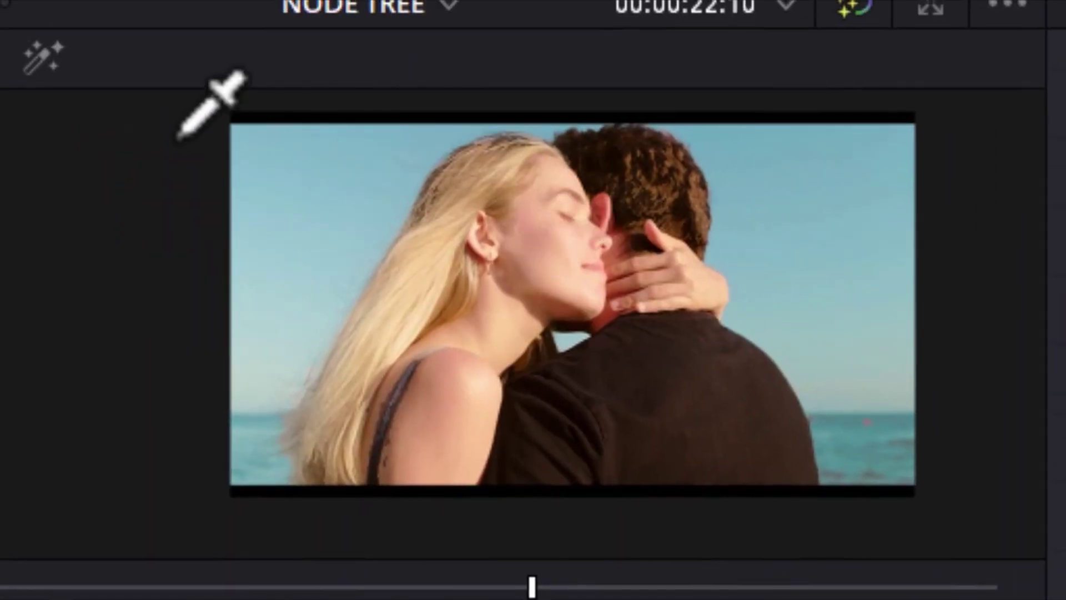
Step: Check the isolated skin key, then warm the Gamma wheel slightly toward red
left_click(505, 349)
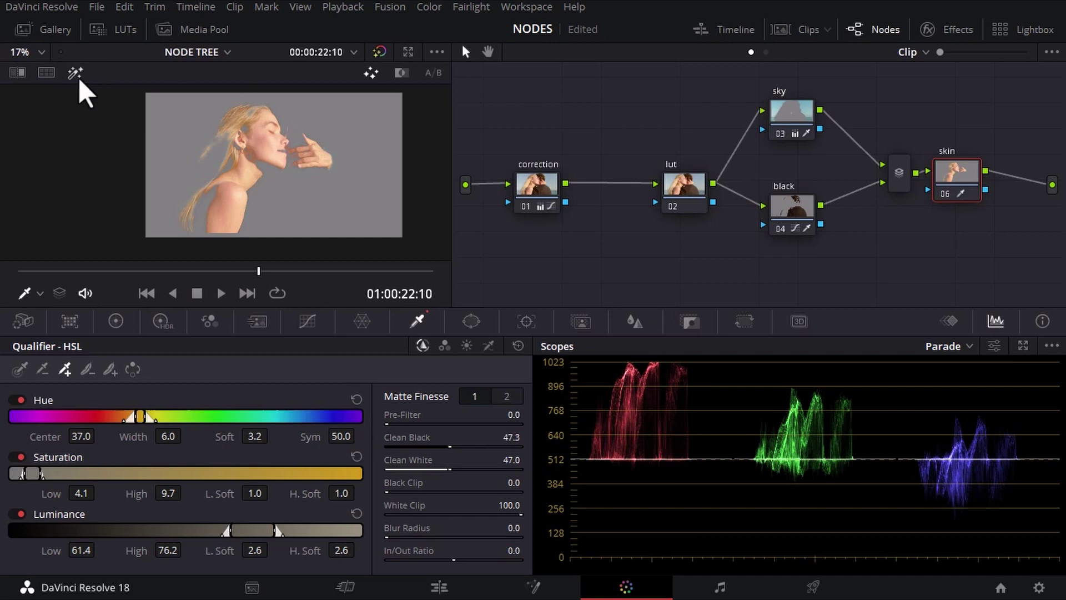
left_click(75, 73)
left_click(115, 321)
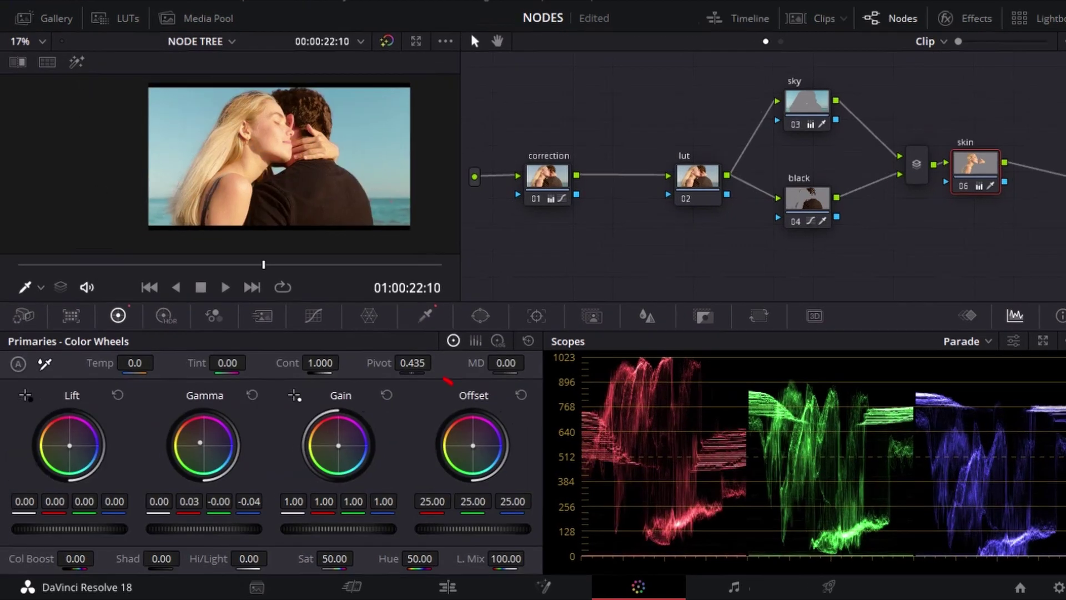
left_click_drag(200, 442, 201, 436)
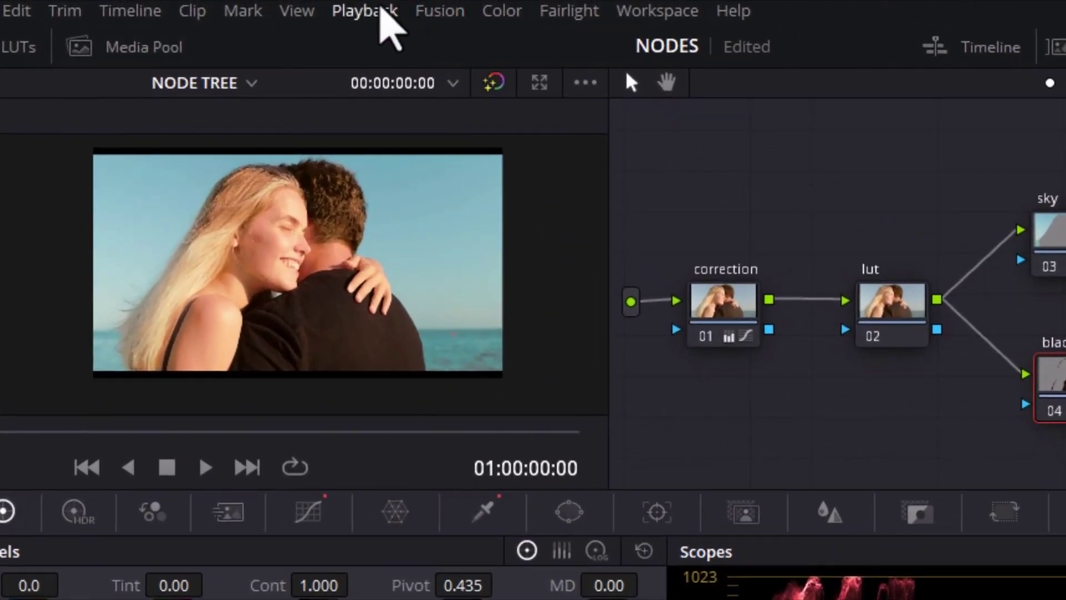
Step: Clear all grades but keep the node tree with Color > Reset > Grades and Keep Nodes
left_click(502, 11)
mouse_move(678, 43)
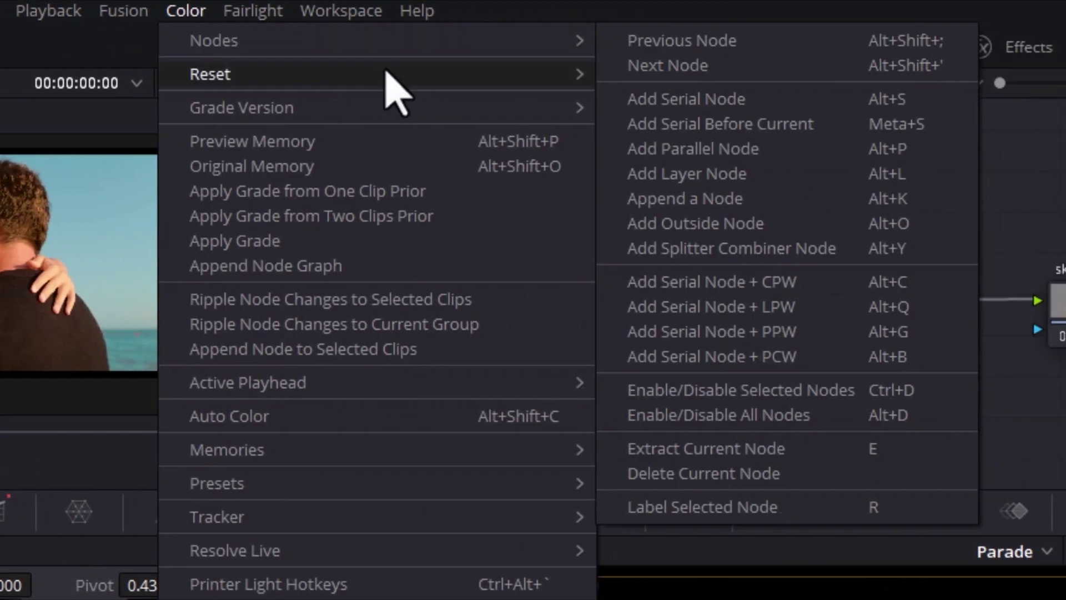
mouse_move(389, 71)
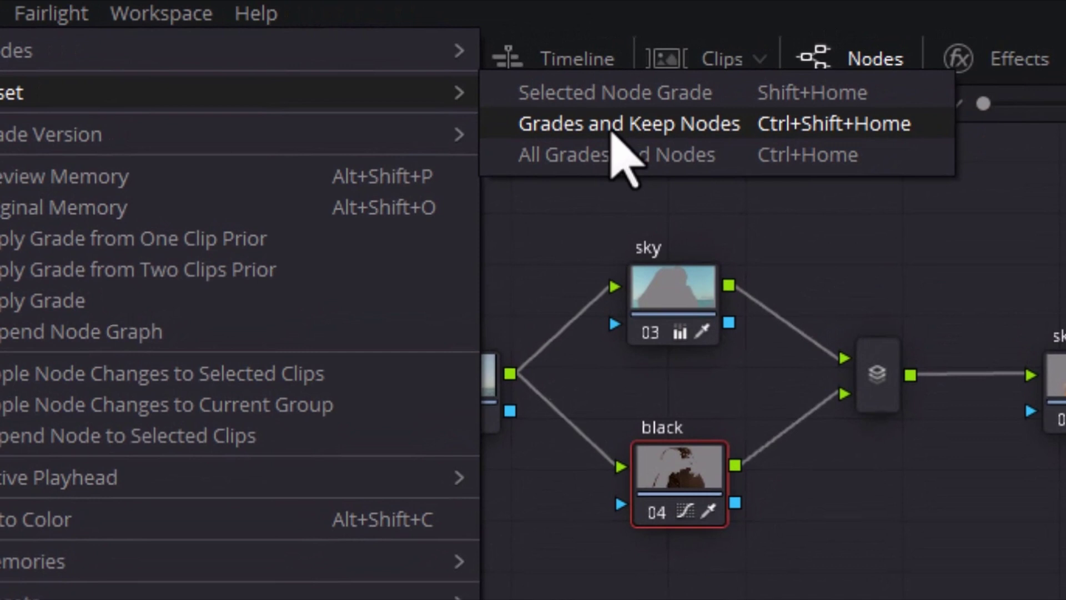
left_click(703, 106)
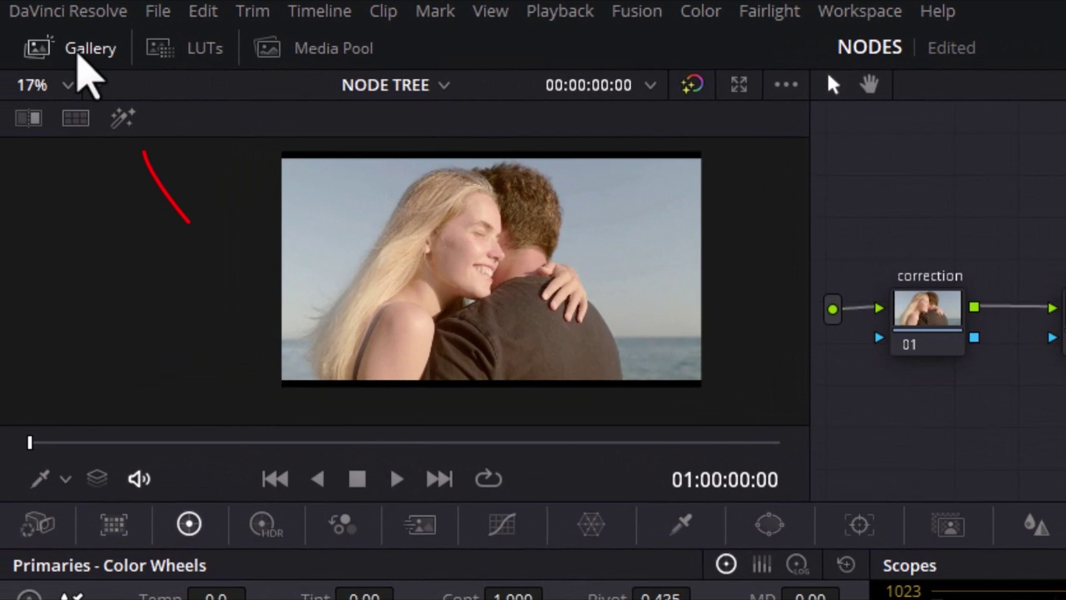
left_click(84, 49)
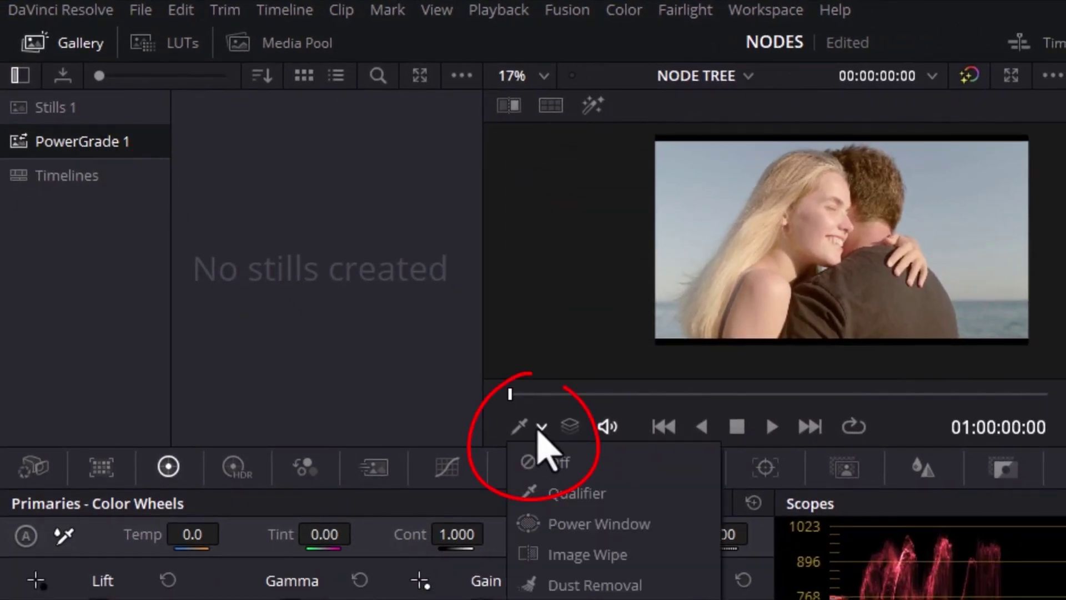
Step: Grab the node tree as still 1.1.1 in PowerGrade 1, then load clip 02
left_click(539, 464)
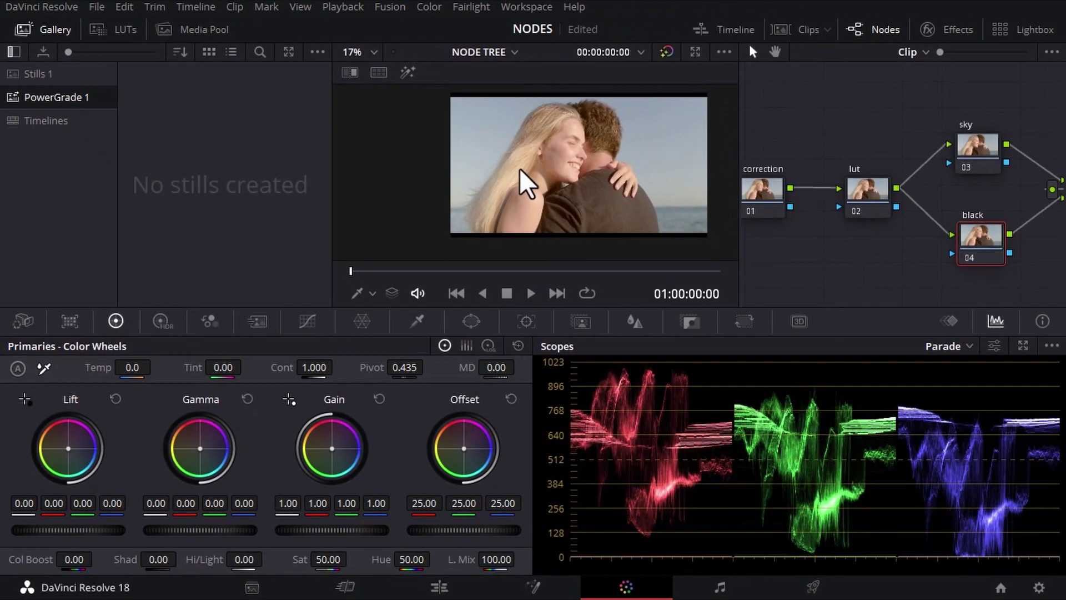
key("ctrl+alt+g")
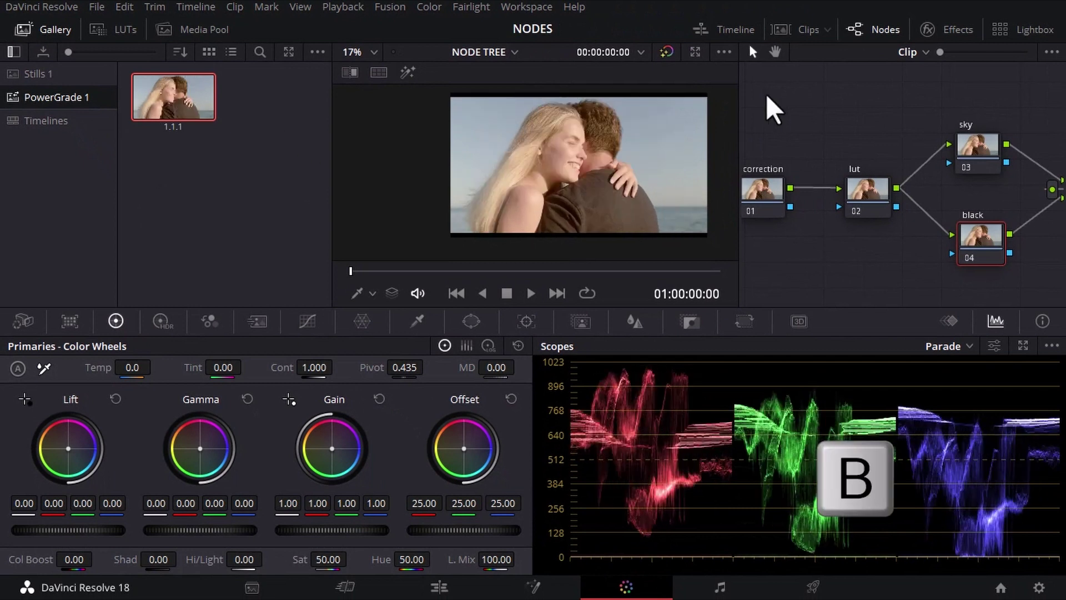
left_click(805, 31)
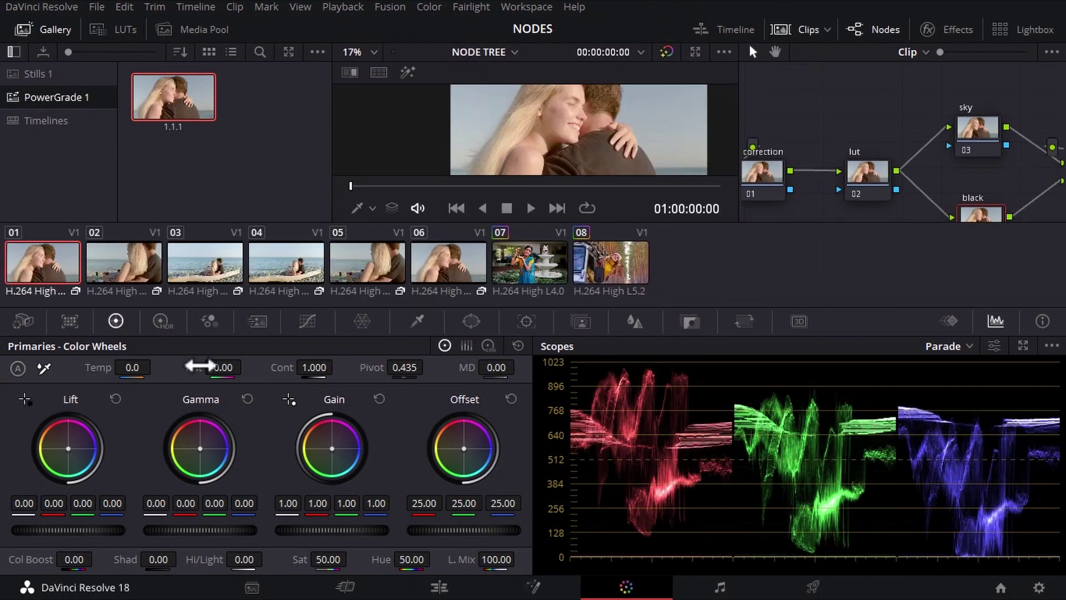
left_click(125, 260)
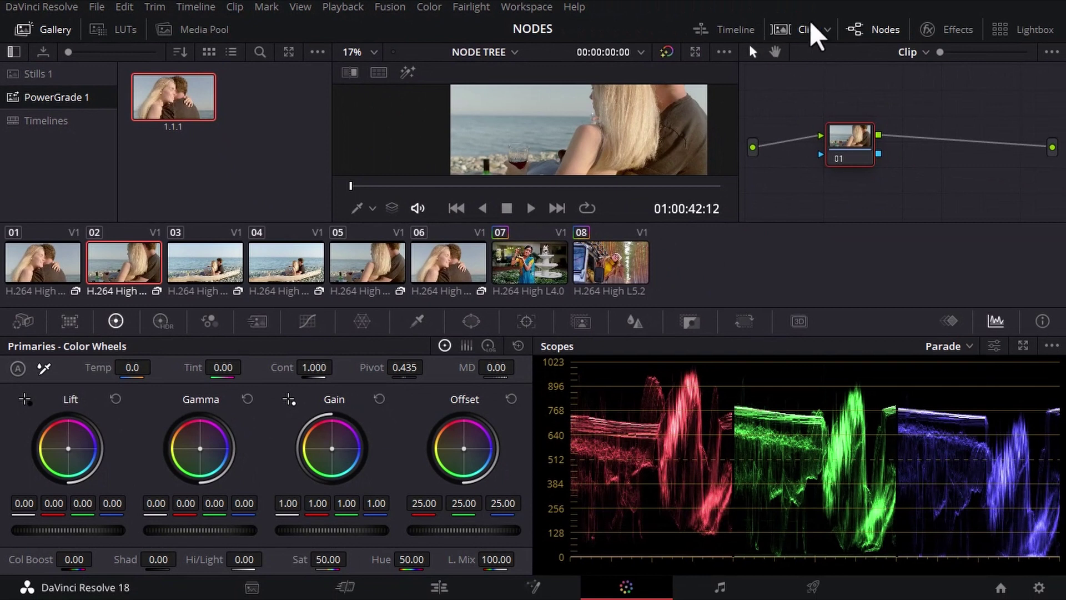
left_click(814, 32)
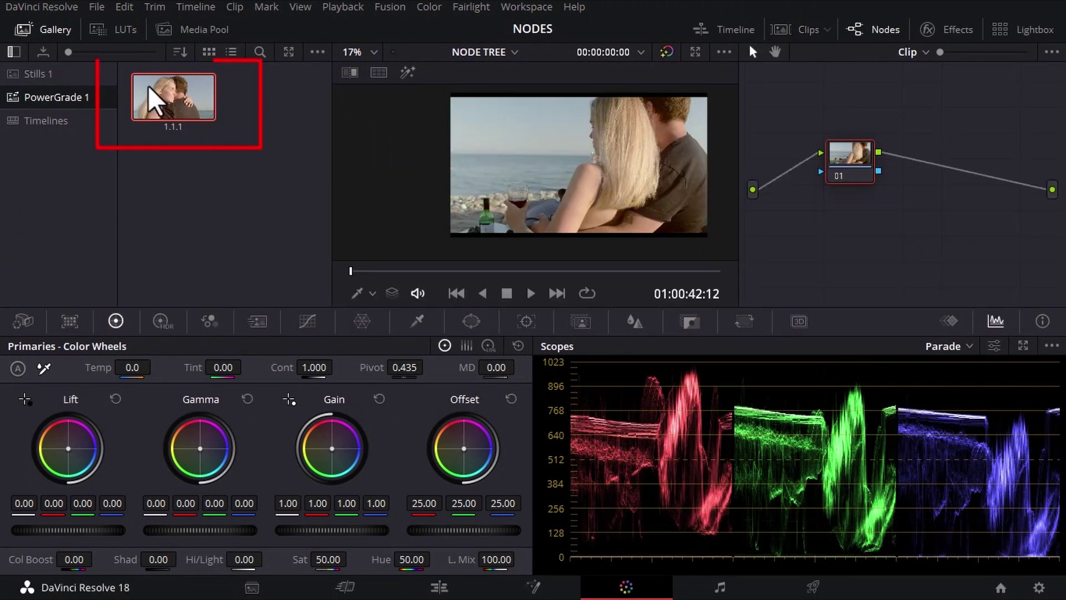
Step: Apply PowerGrade still 1.1.1 to clip 02 and close the Gallery
double_click(158, 101)
right_click(917, 144)
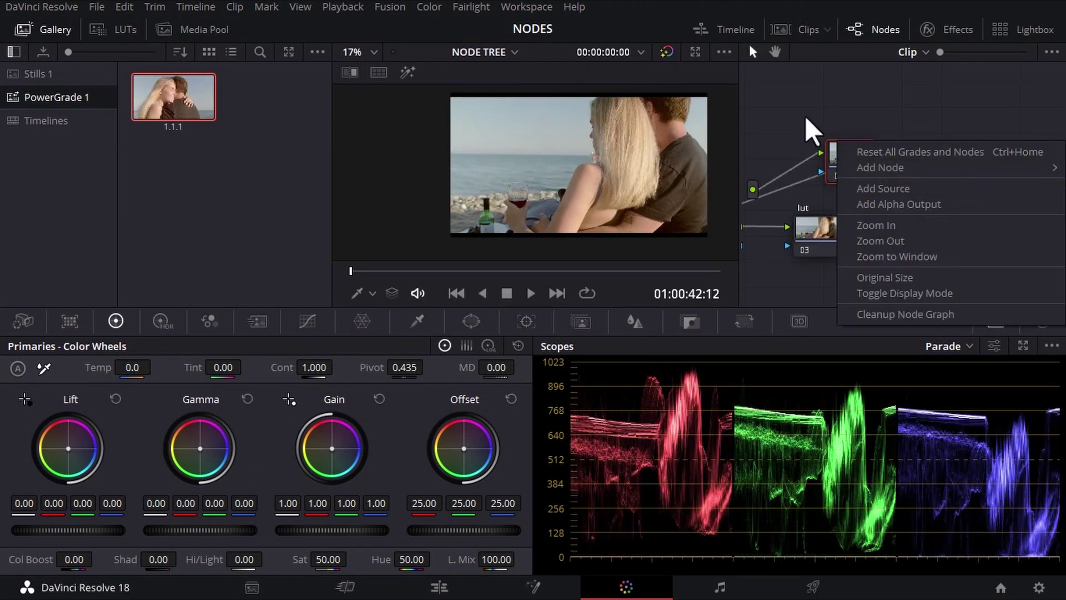
left_click(55, 30)
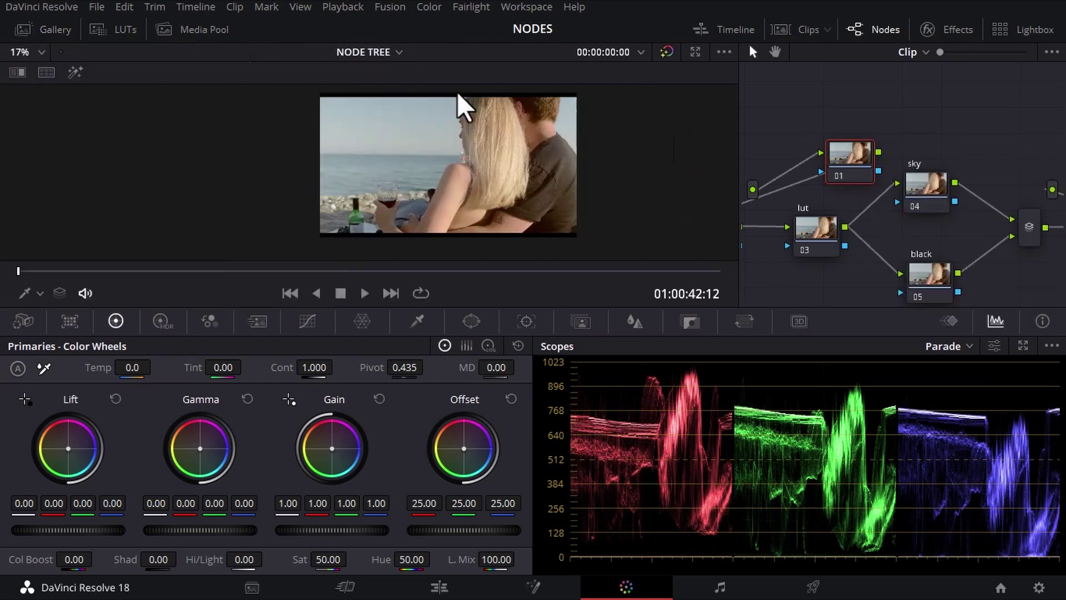
Step: Clean up the node graph, widen the node editor, and show nodes at Original Size
right_click(956, 102)
left_click(899, 275)
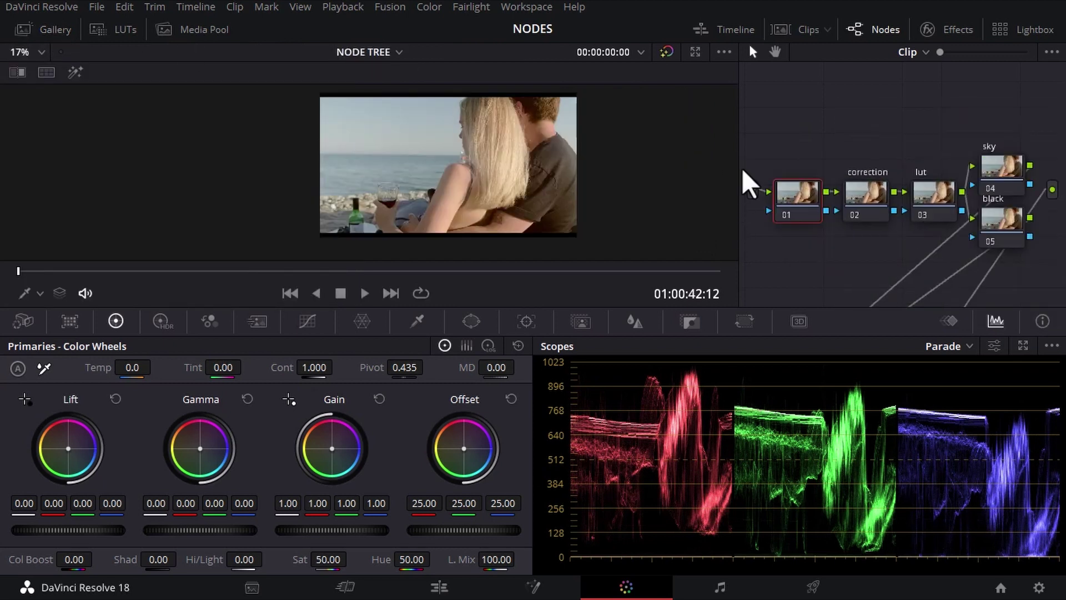
left_click_drag(742, 170, 237, 182)
right_click(484, 155)
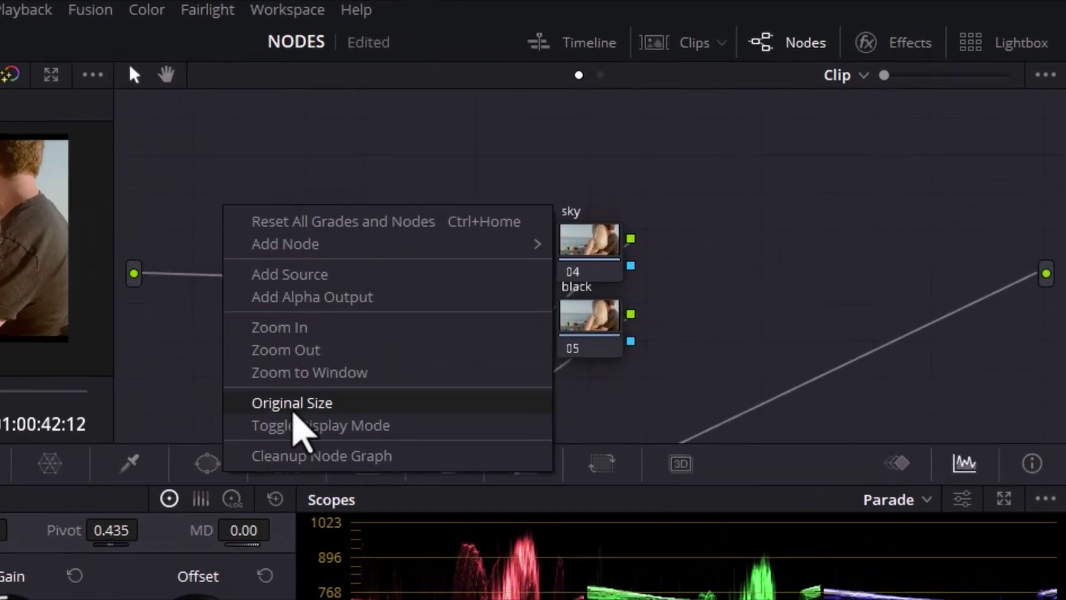
left_click(527, 282)
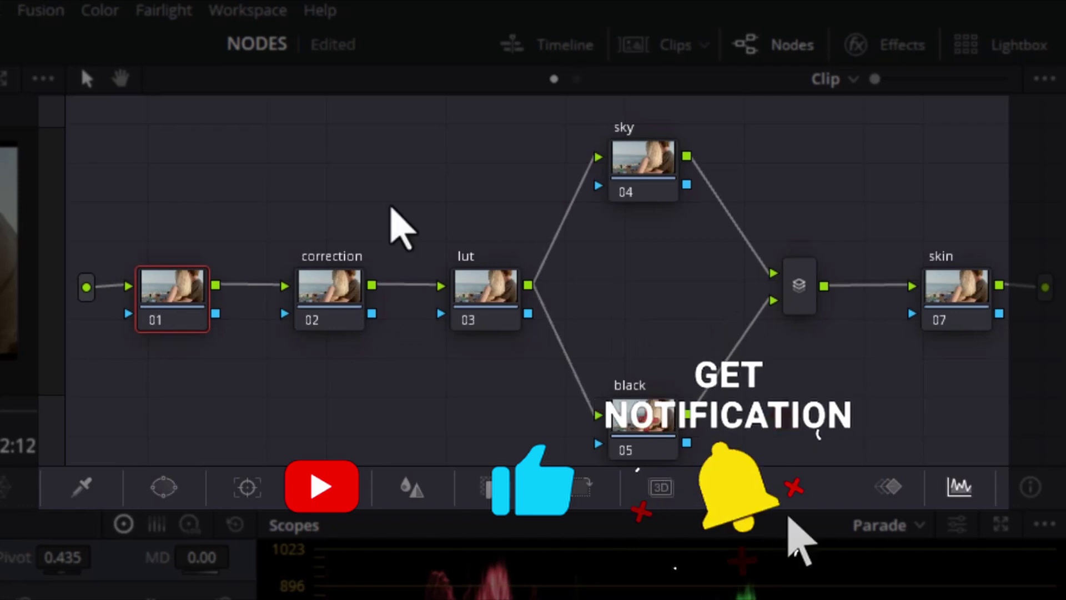
Step: Select clip 02's correction node to start grading it
left_click(345, 305)
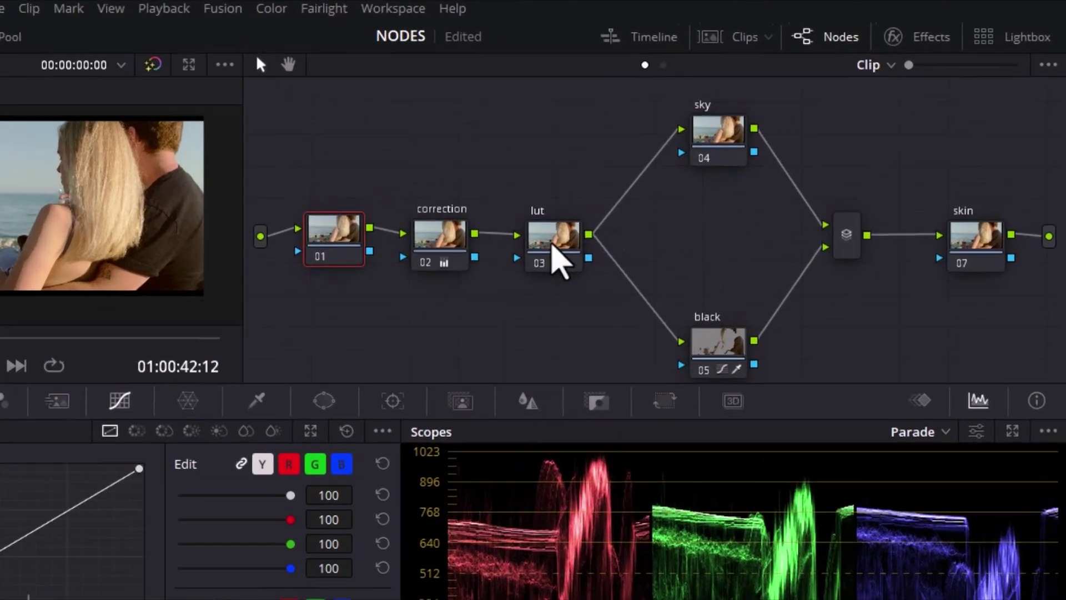
Step: Select the sky node, sample the sky with the qualifier eyedropper, and move to Color Wheels
left_click_drag(666, 206, 647, 206)
left_click(788, 126)
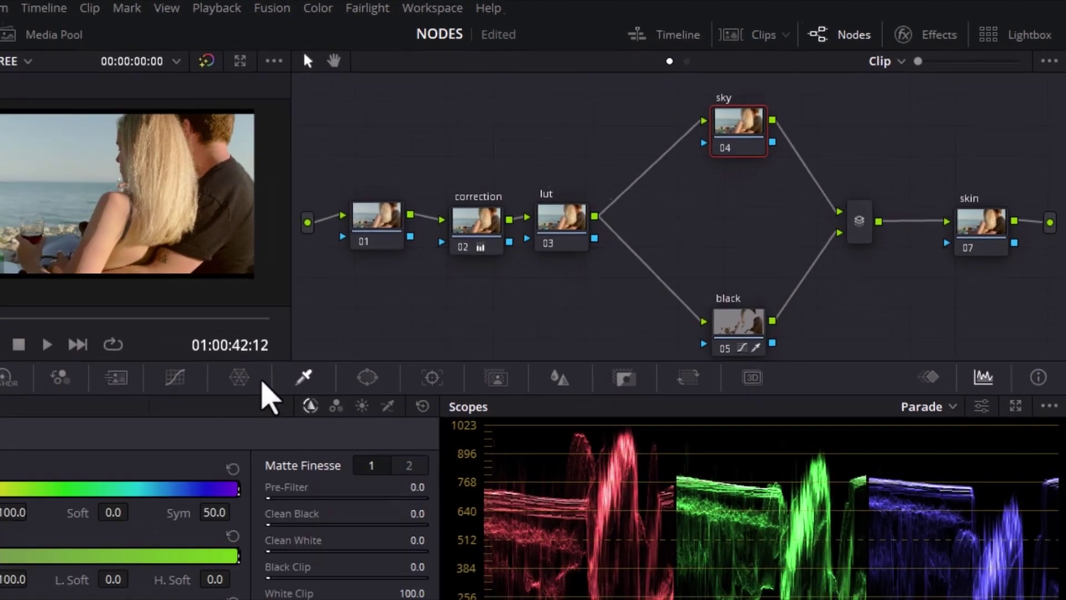
left_click(72, 491)
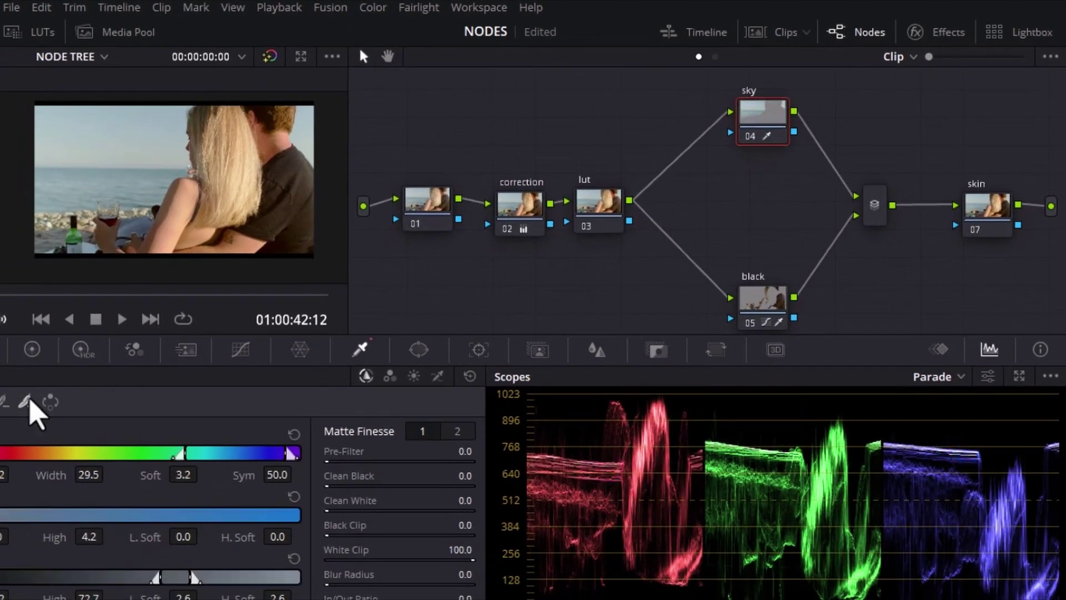
left_click(32, 350)
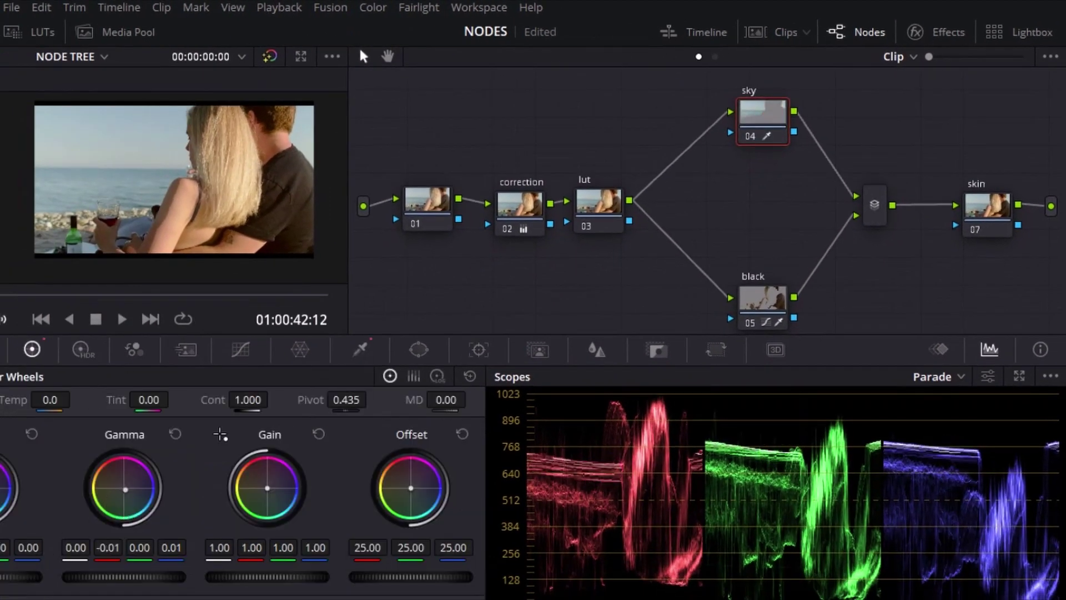